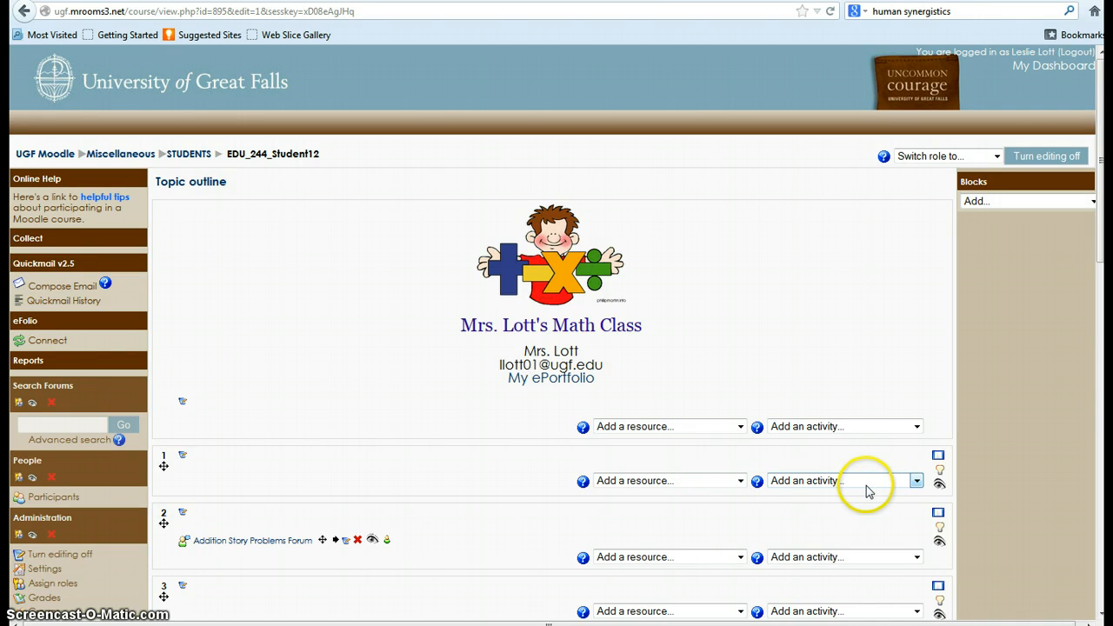
Add a Choice activity to topic 1 and name it "How I feel about math poll".
click(916, 481)
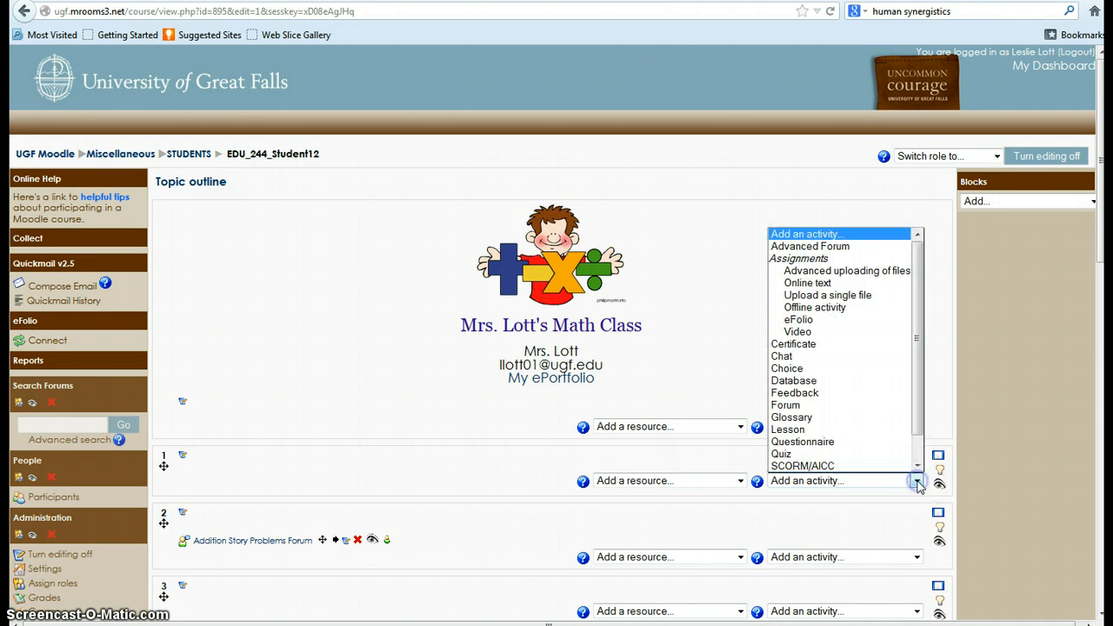
click(807, 374)
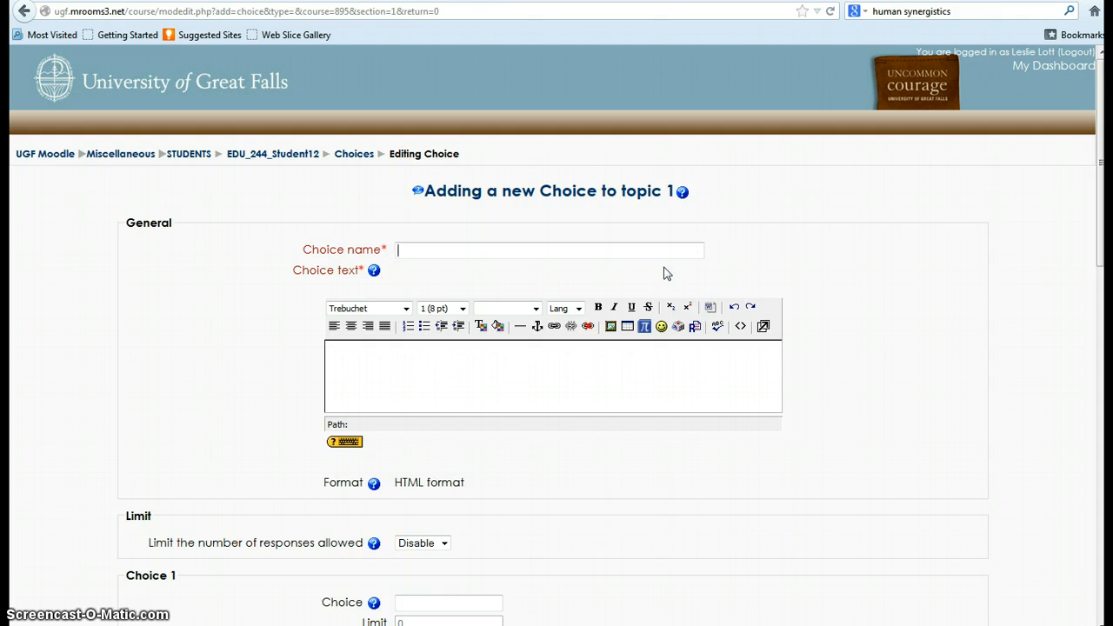
text(How I feel about math poll)
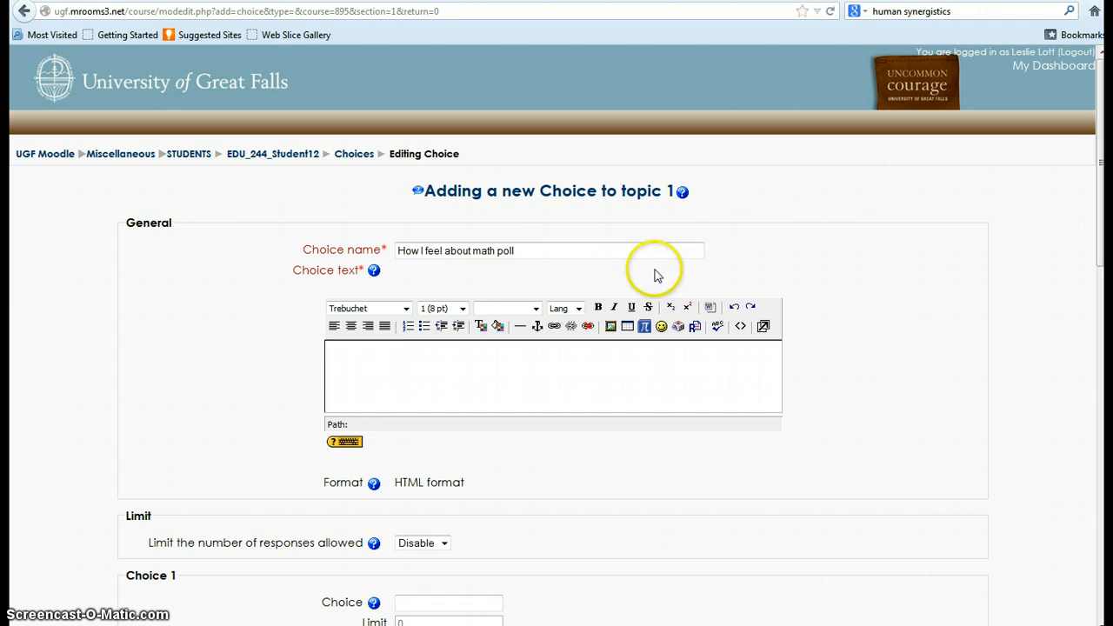
Enter the choice text "For this activity, please tell me how you feel about math. You can only choose one answer.".
click(331, 383)
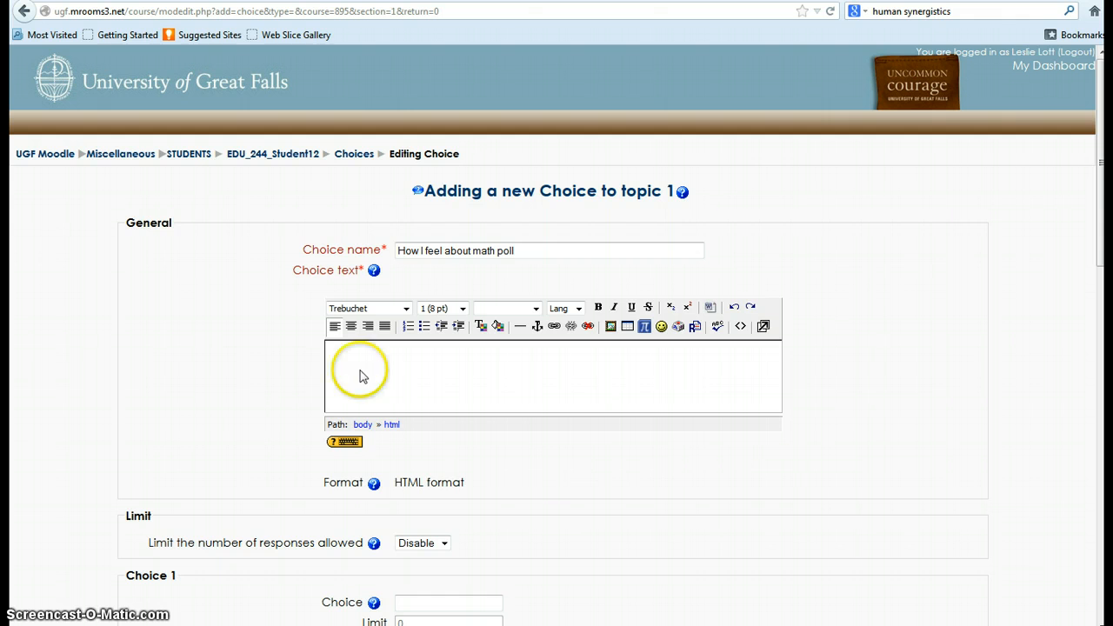
text(Fo)
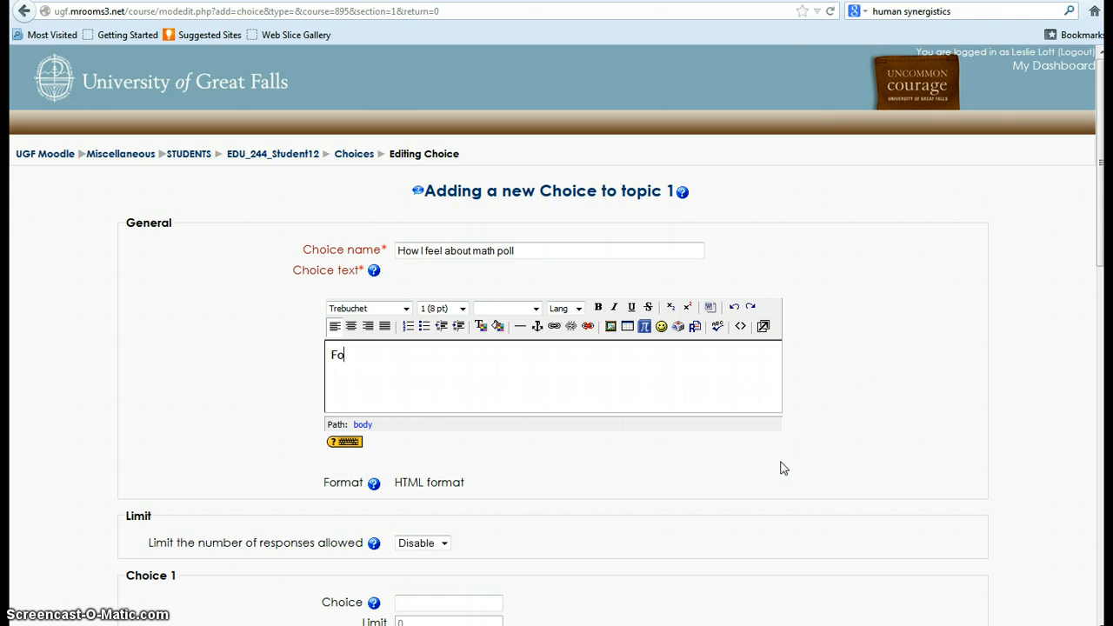
text(r this activity, please)
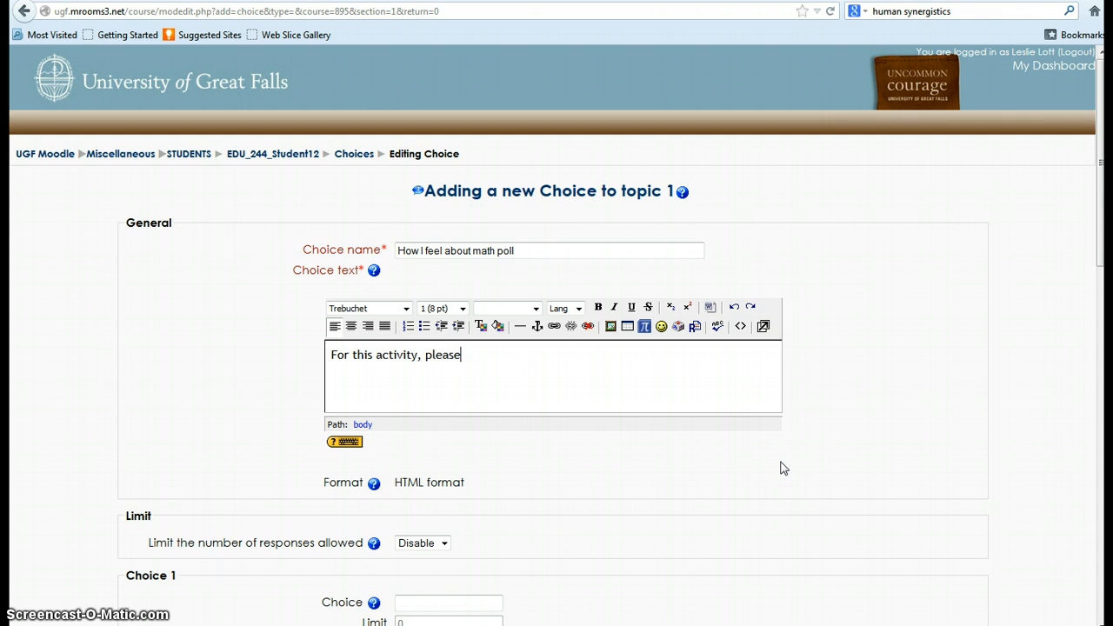
text( tell me how you feel about )
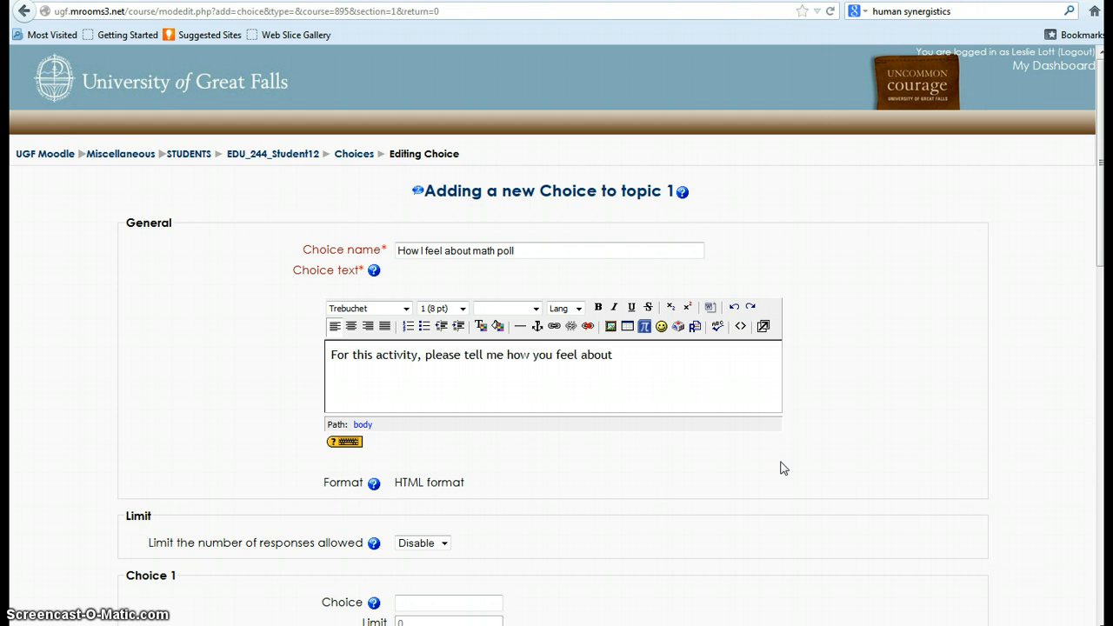
text( math.  You can onl)
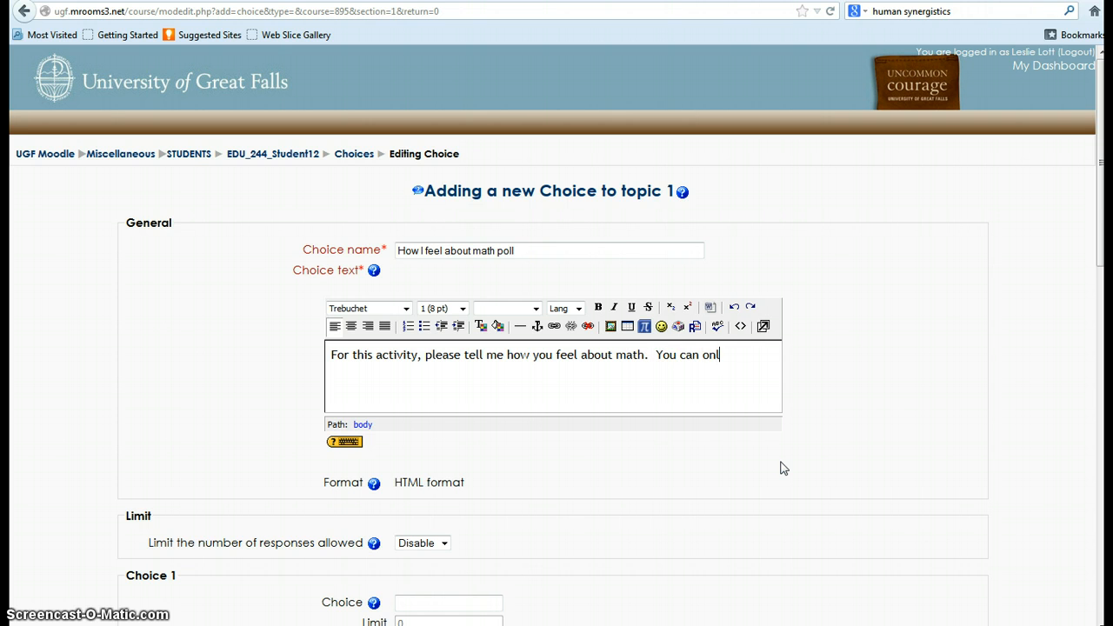
text(y choose one answer)
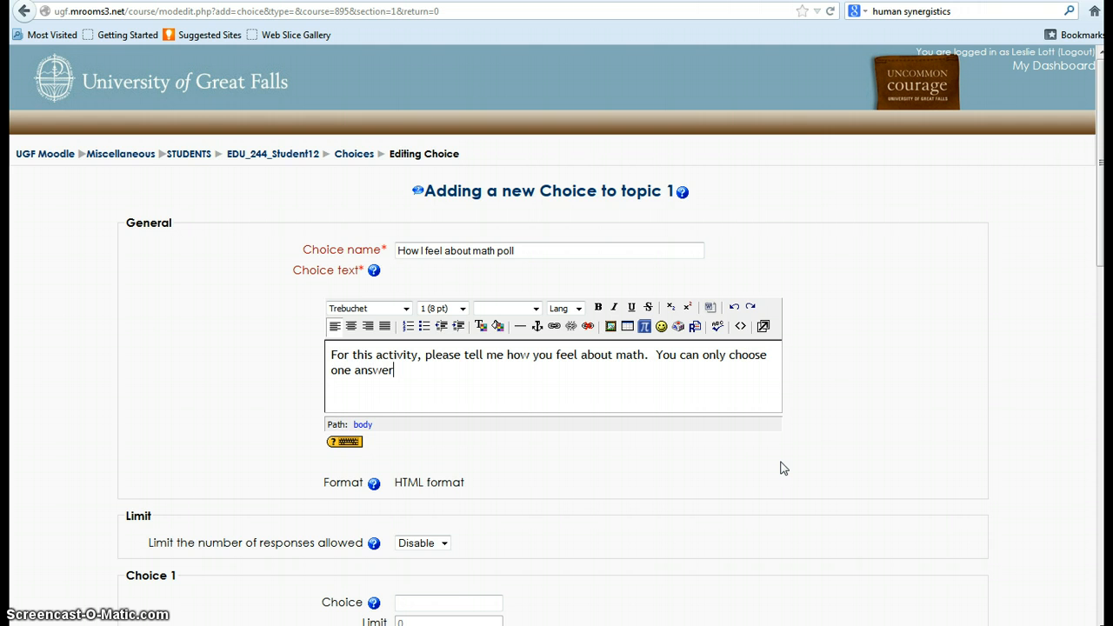
text(.)
click(780, 451)
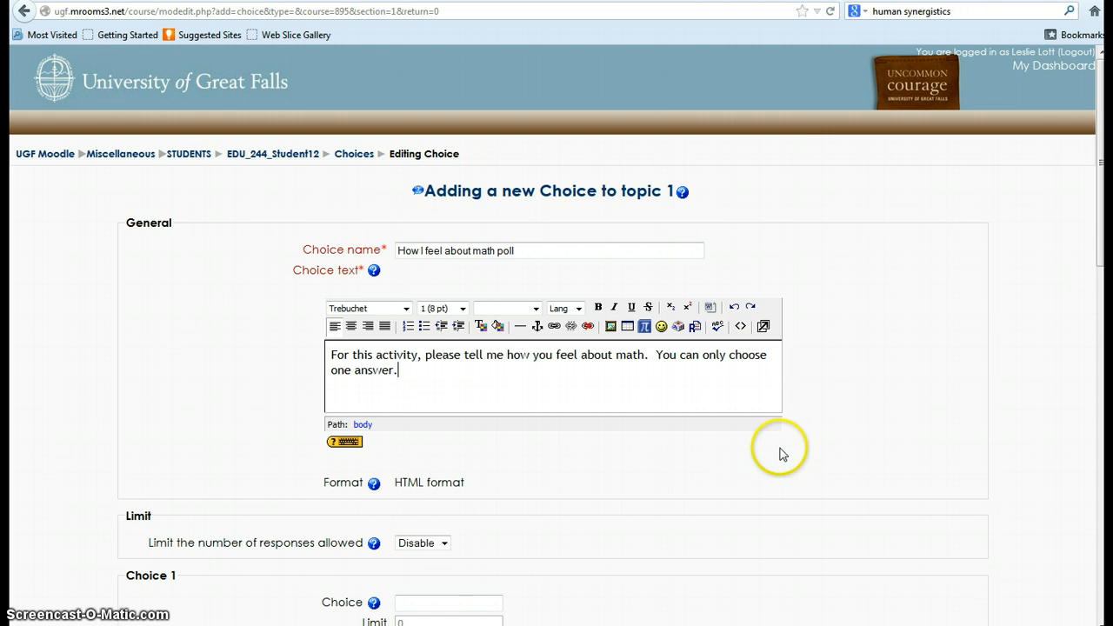
scroll(780, 452, down, 5)
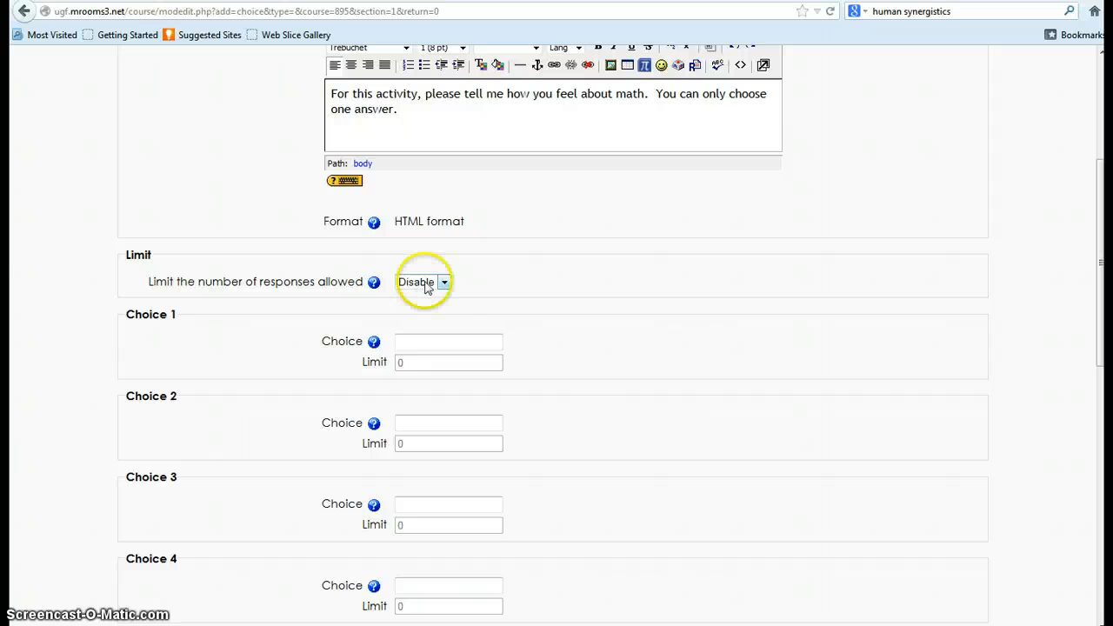
click(445, 280)
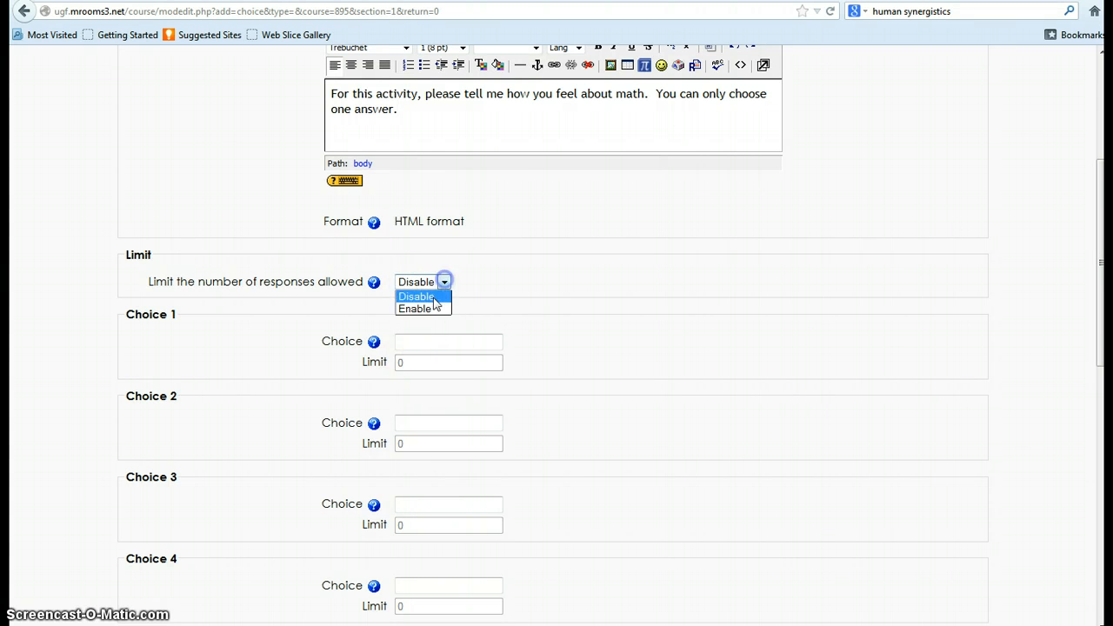
click(424, 307)
double_click(393, 363)
text(2)
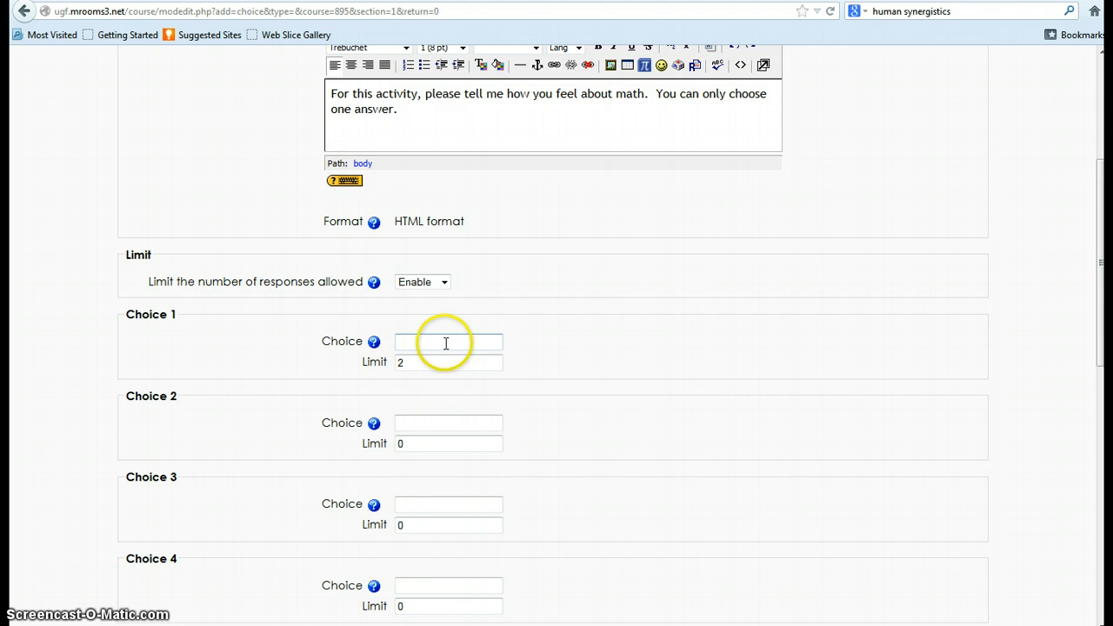
click(401, 362)
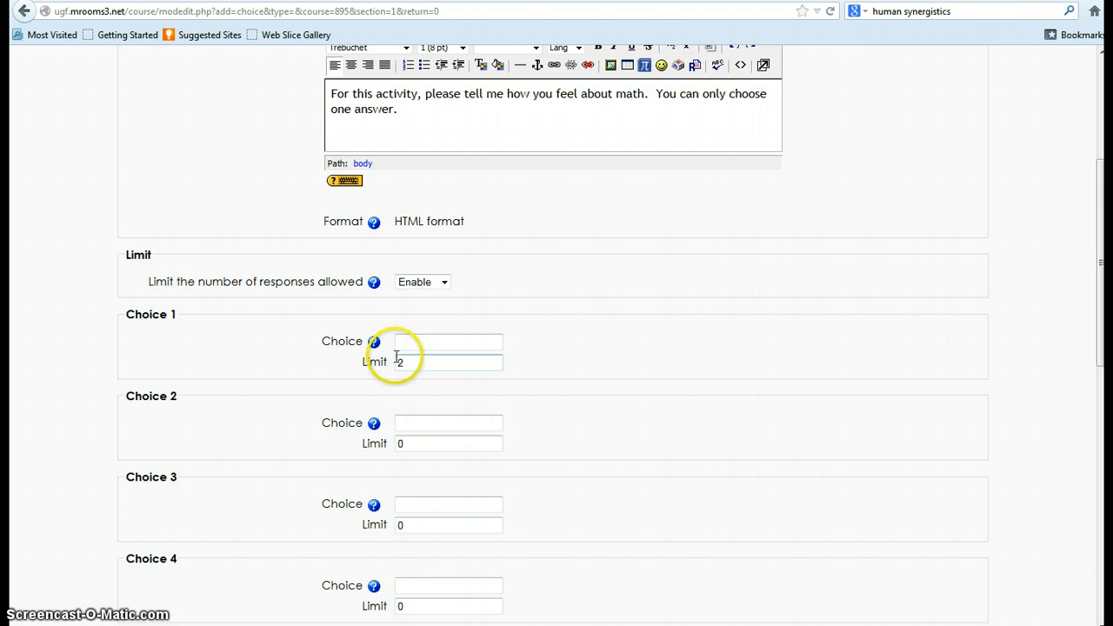
key(BackSpace)
text(0)
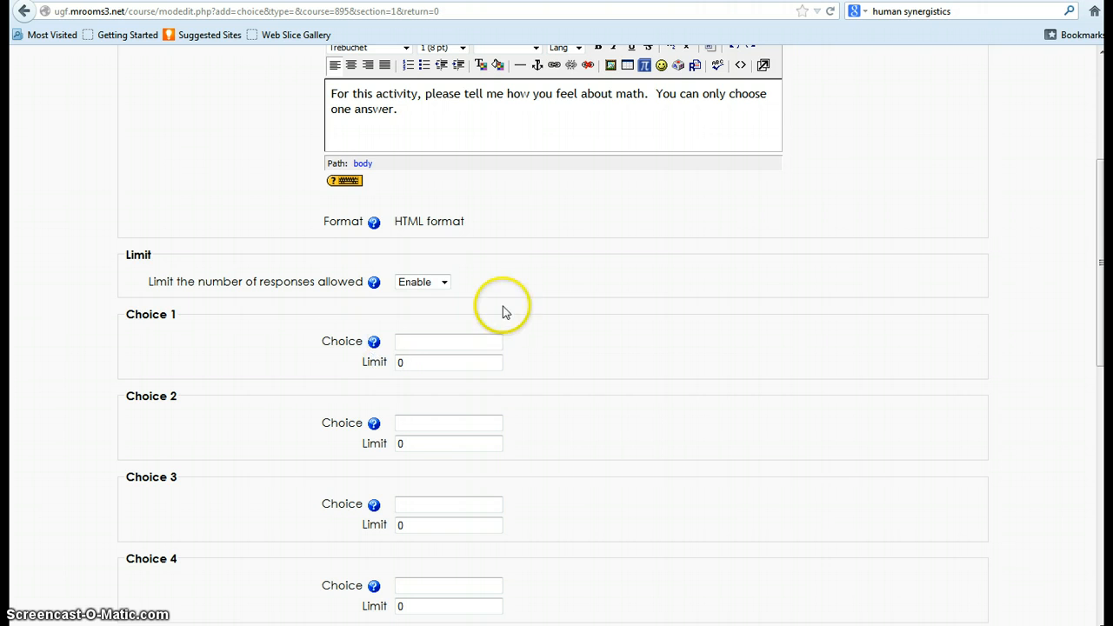
click(443, 281)
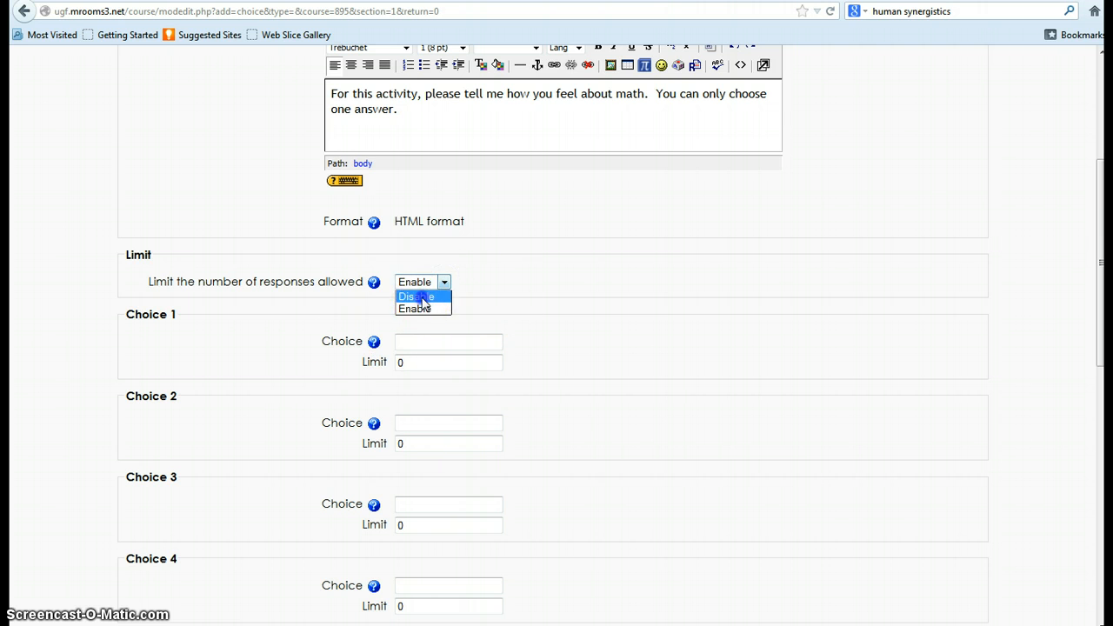
click(421, 297)
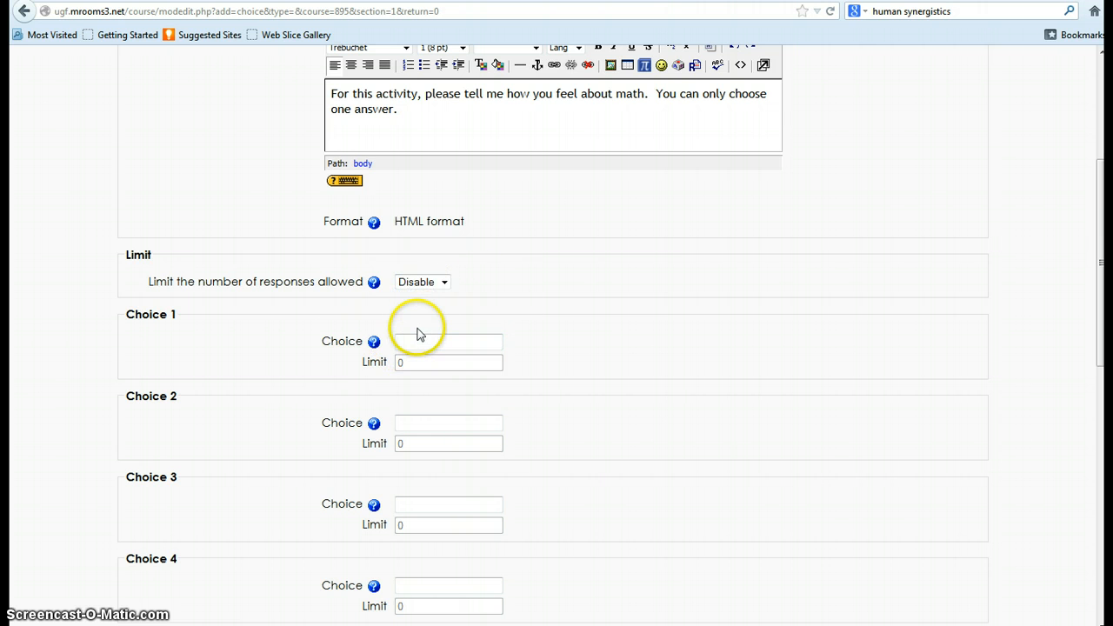
Fill in Choice 1 with the answer "I love math, it's easy to me.".
click(400, 339)
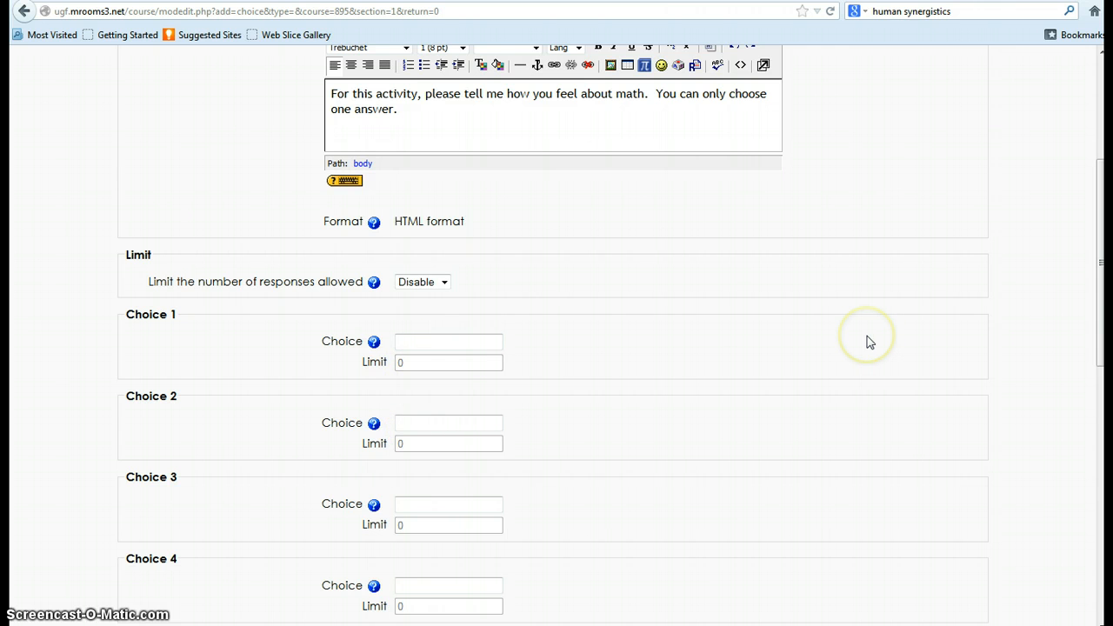
text(I love mat)
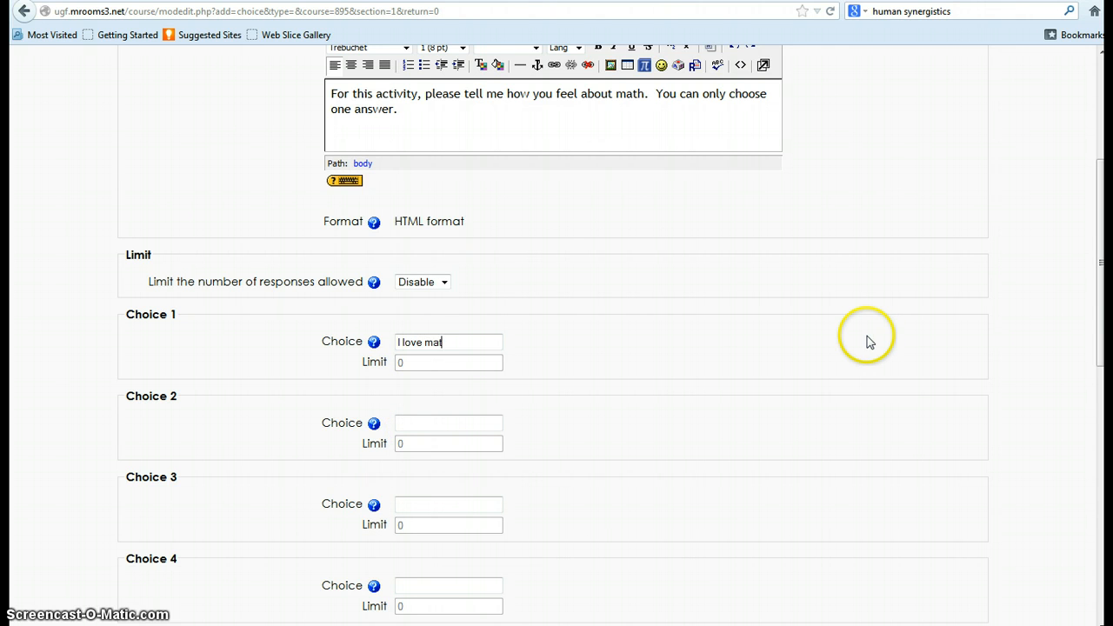
text(h, it's easy to me.)
Fill in Choice 2 with the answer "I love math, but sometimes it's challenging.".
click(413, 420)
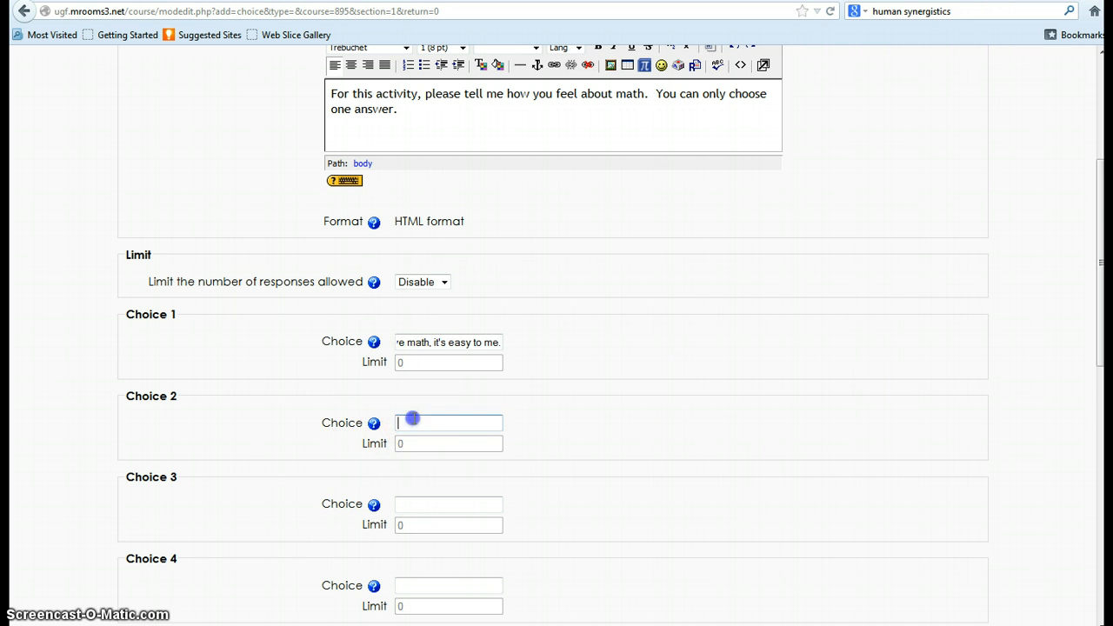
text(I)
text( love math, but)
text( sometimes)
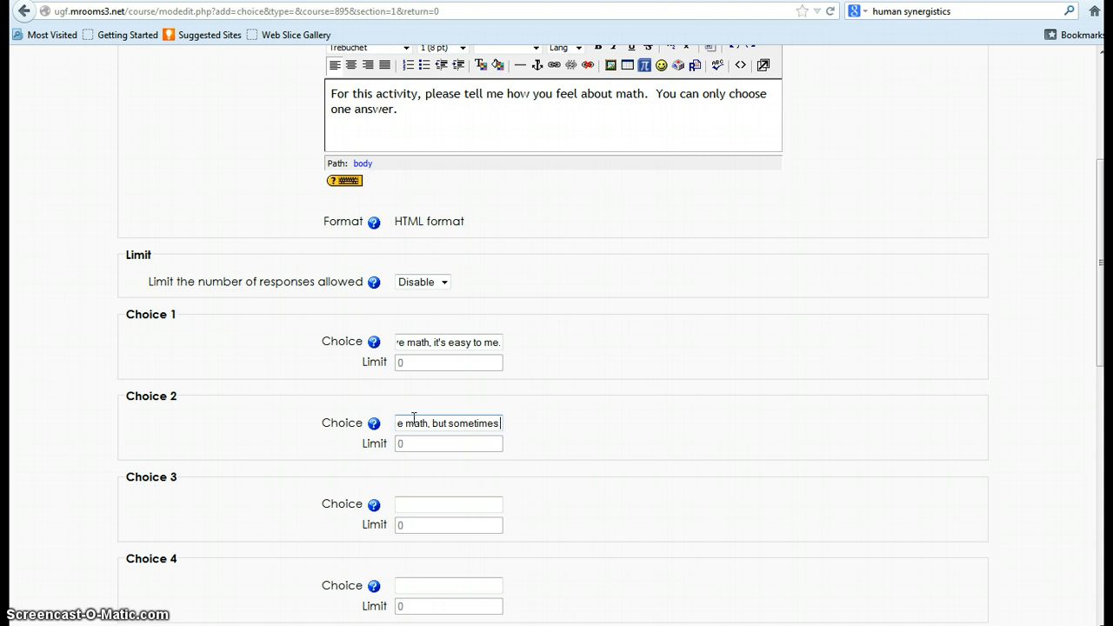
text( it's cha)
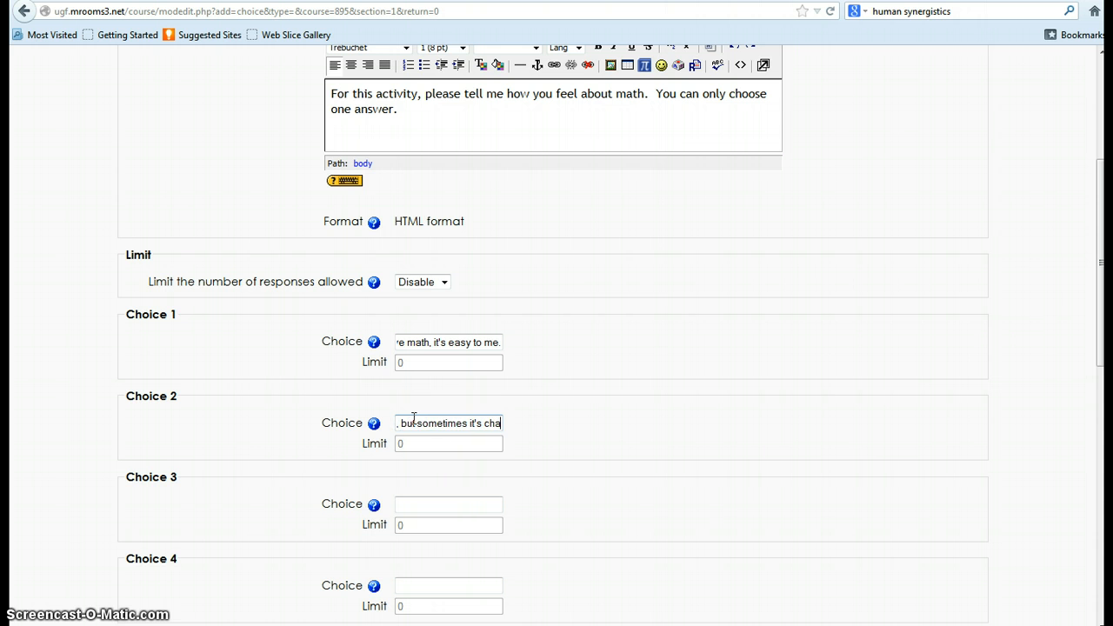
text(llenging.)
Fill in Choice 3 with the answer "I don't like math because I don't understand it.".
click(405, 502)
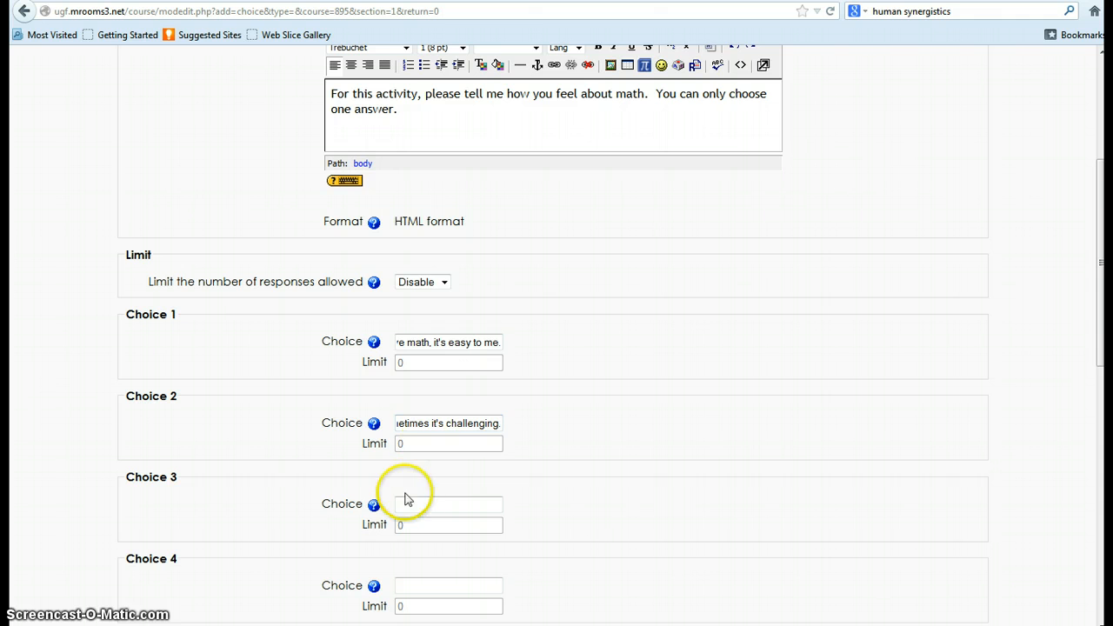
text(I d)
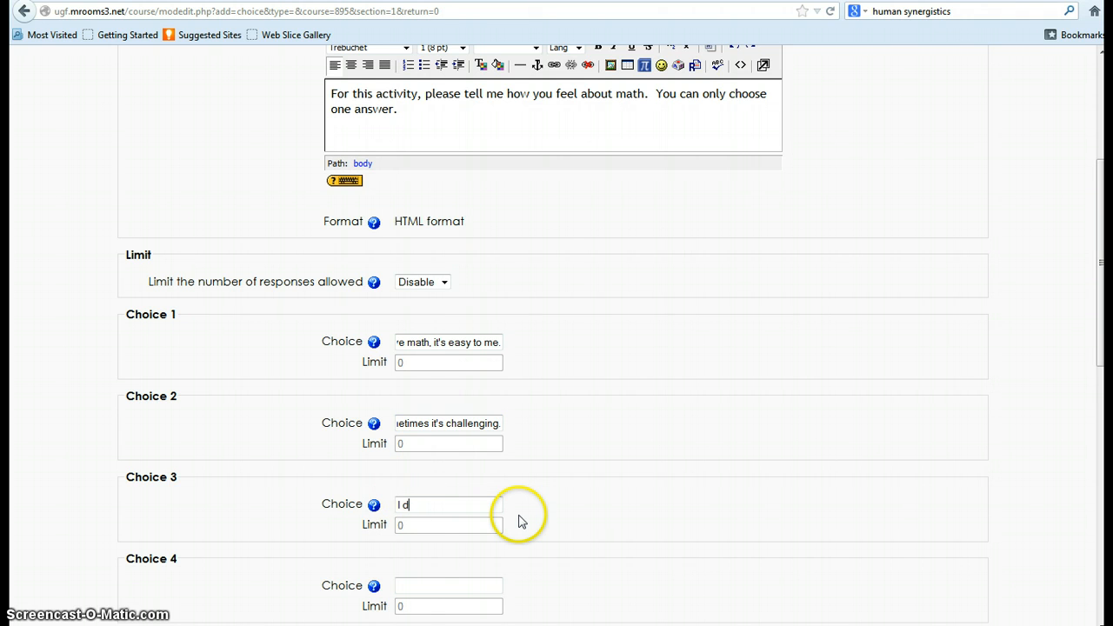
text(on't like math because I don')
text(t understand)
text( it)
Fill in Choice 4 with the answer "I am not sure about how I feel about math yet.".
click(449, 580)
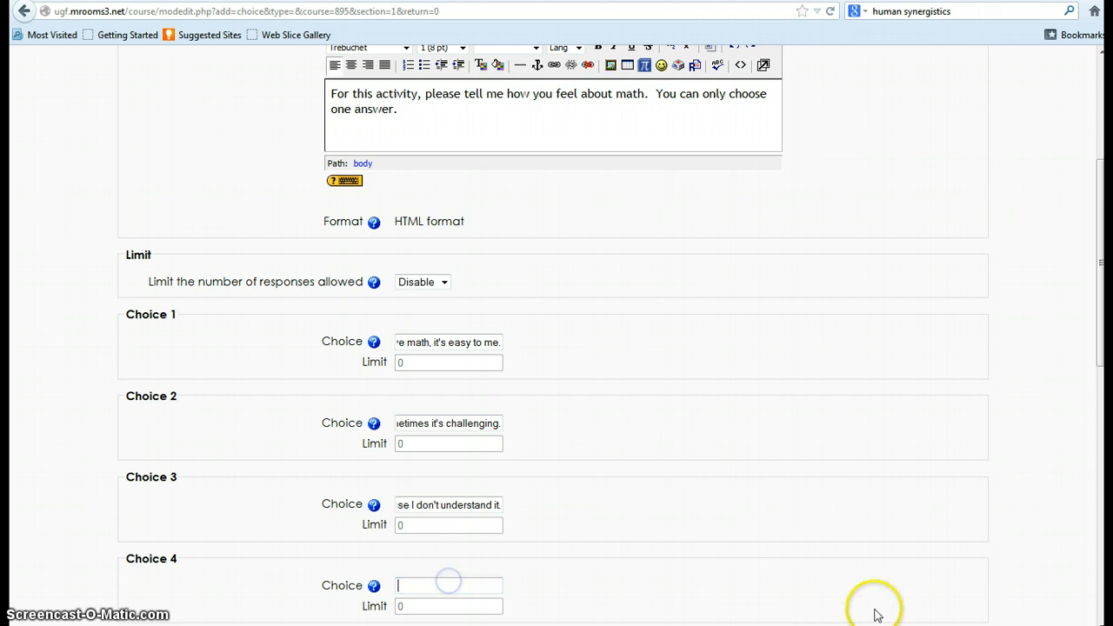
text(I am not sure ab)
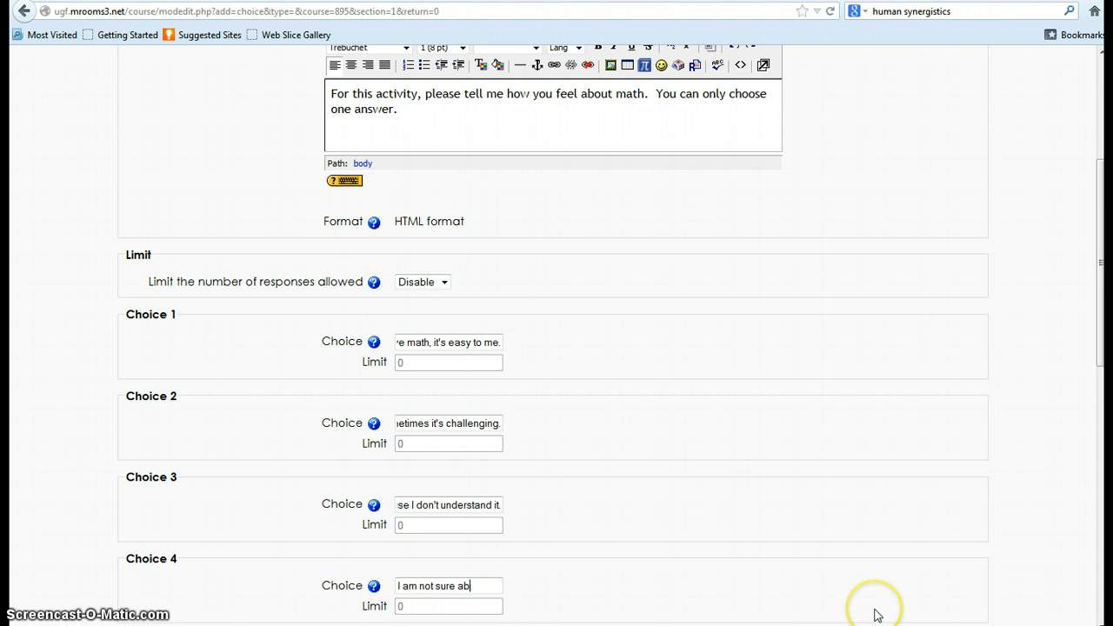
text(out how)
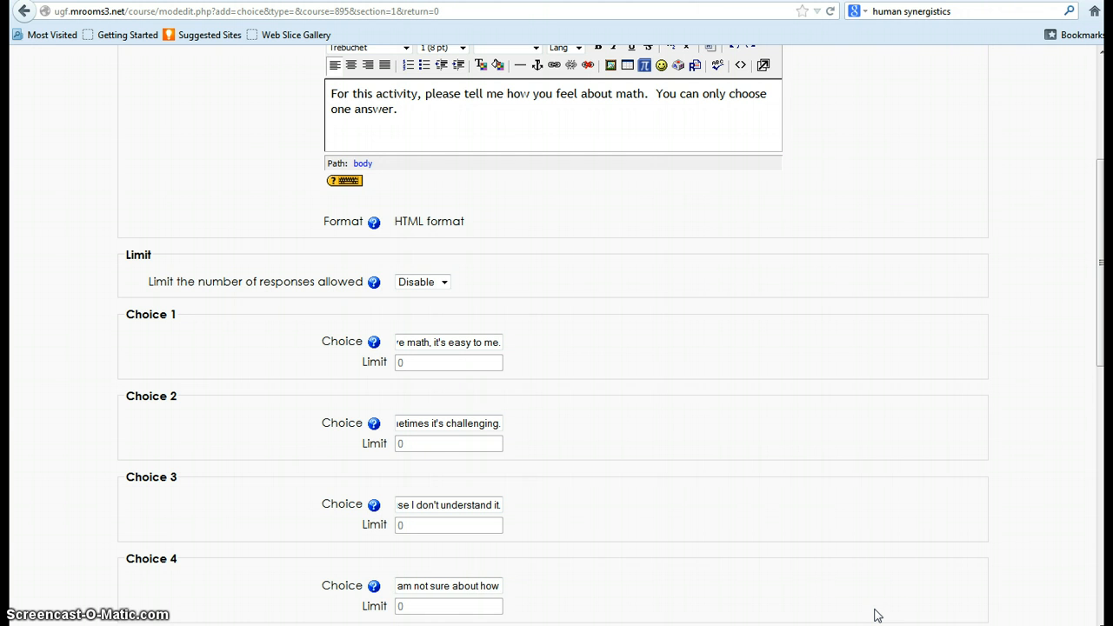
key(BackSpace)
key(BackSpace)
key(BackSpace)
key(BackSpace)
key(BackSpace)
key(BackSpace)
key(BackSpace)
key(BackSpace)
key(BackSpace)
key(BackSpace)
key(BackSpace)
text(how I fella bou)
key(BackSpace)
key(BackSpace)
key(BackSpace)
key(BackSpace)
key(BackSpace)
key(BackSpace)
key(BackSpace)
text(el about math yet.)
Set the display mode to "Display vertically" and the results publishing to "Show results to students after they answer".
scroll(832, 492, down, 5)
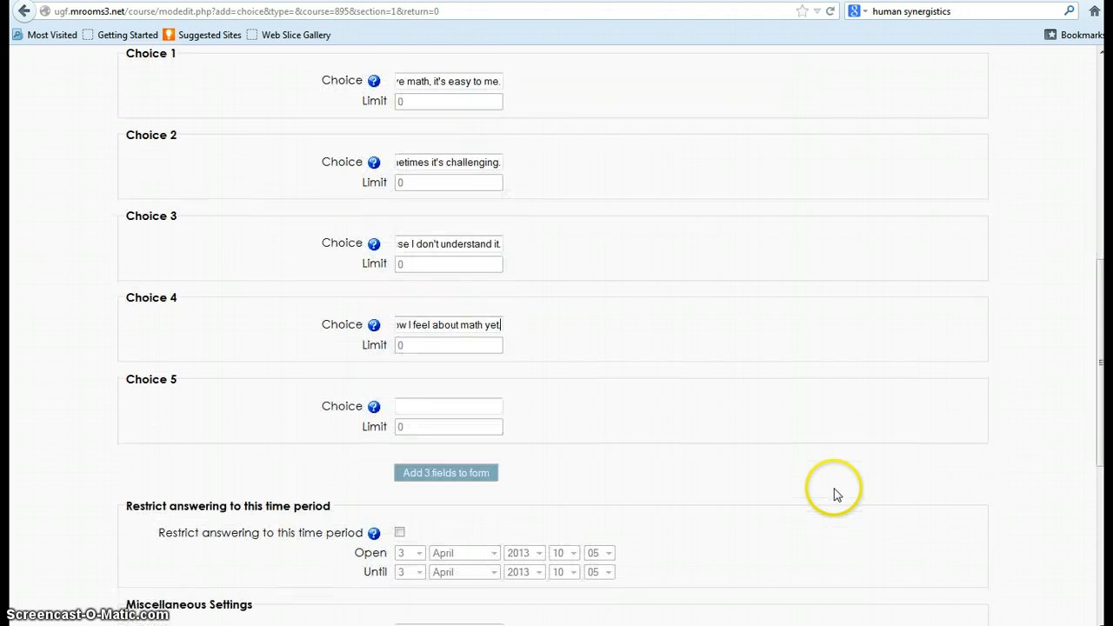
scroll(628, 352, up, 3)
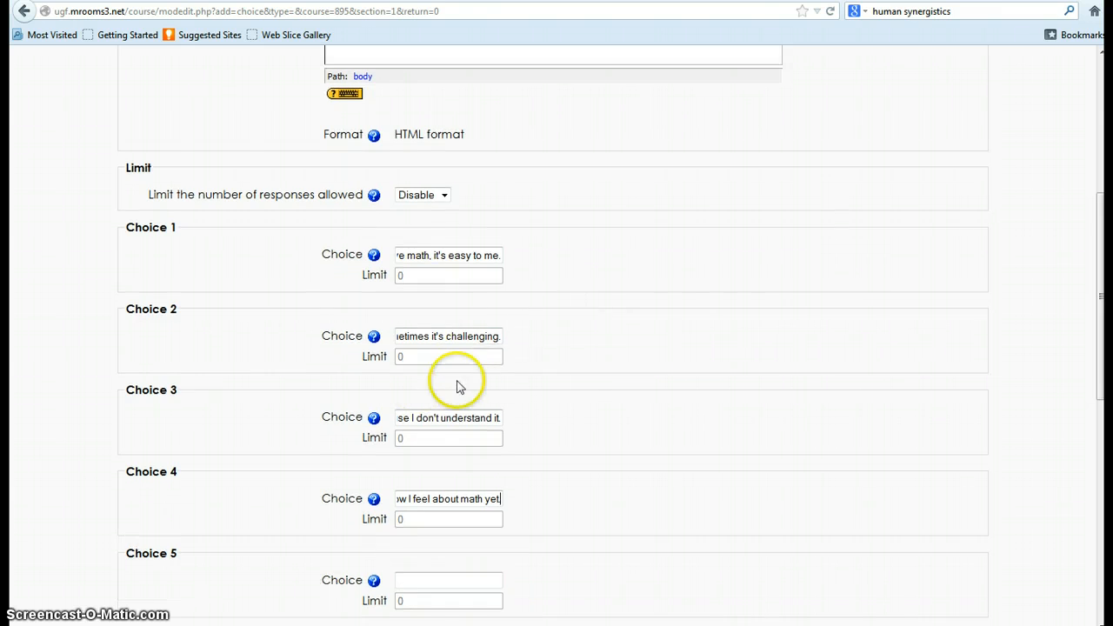
scroll(579, 382, down, 6)
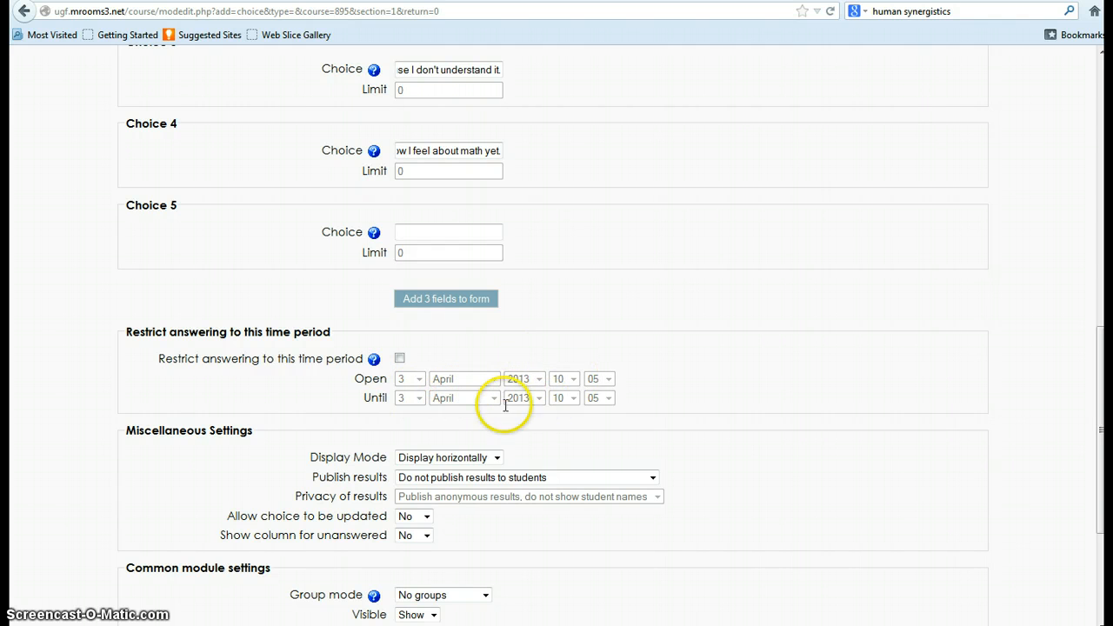
scroll(550, 398, down, 3)
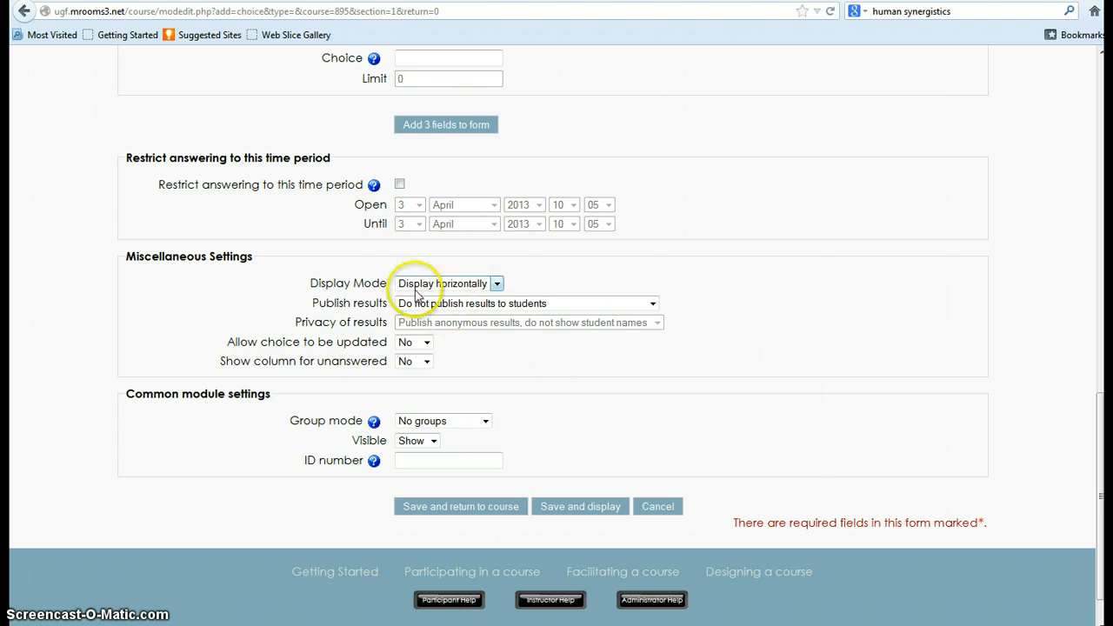
click(497, 285)
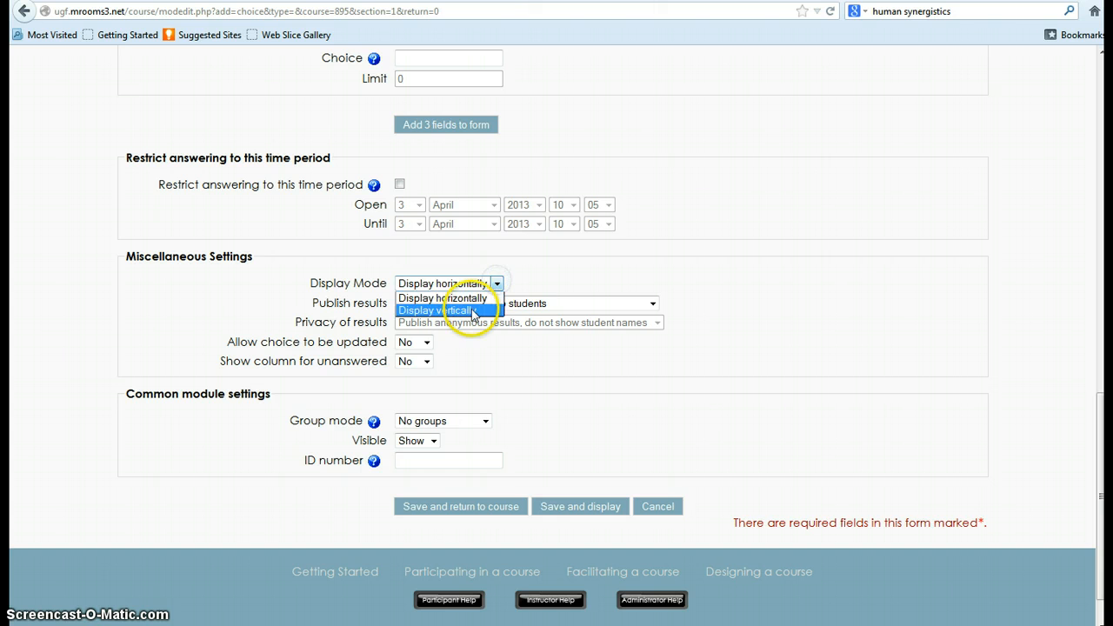
click(474, 311)
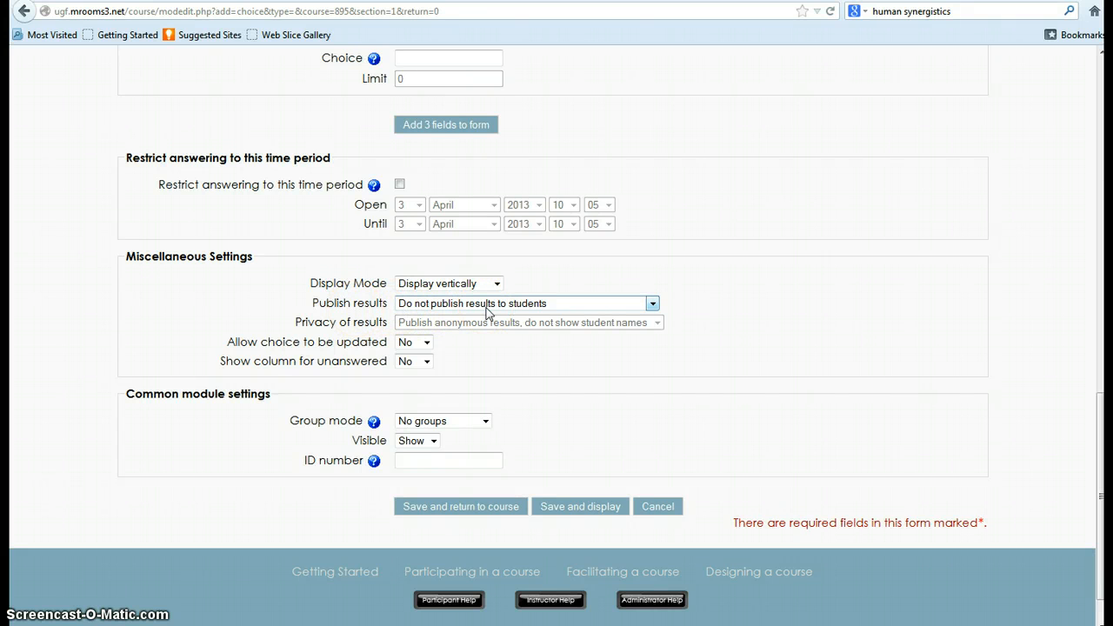
click(653, 304)
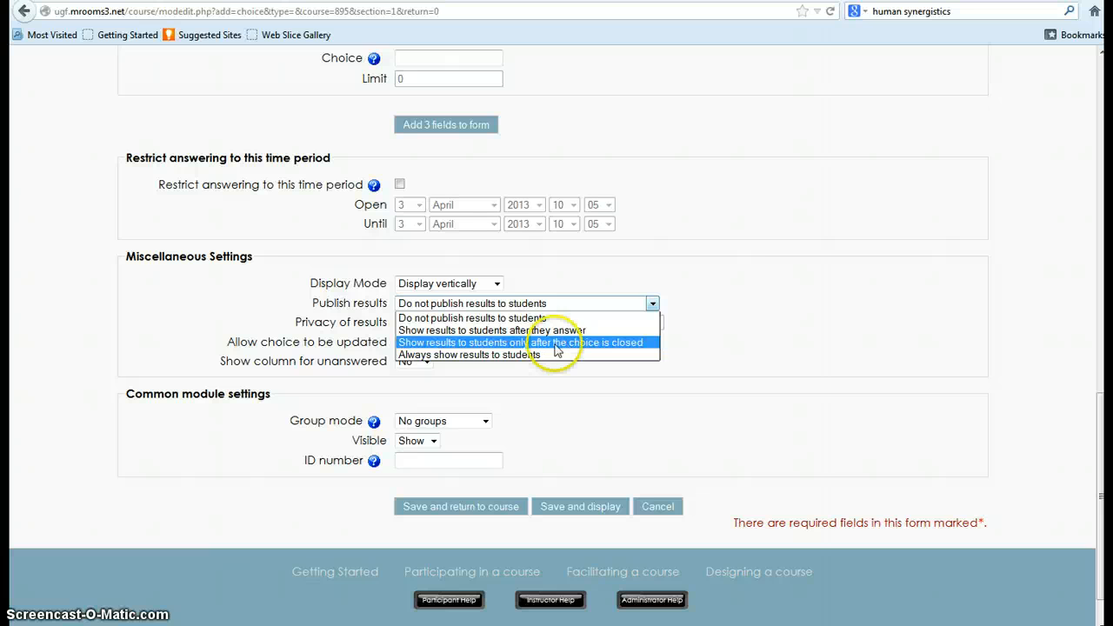
click(513, 331)
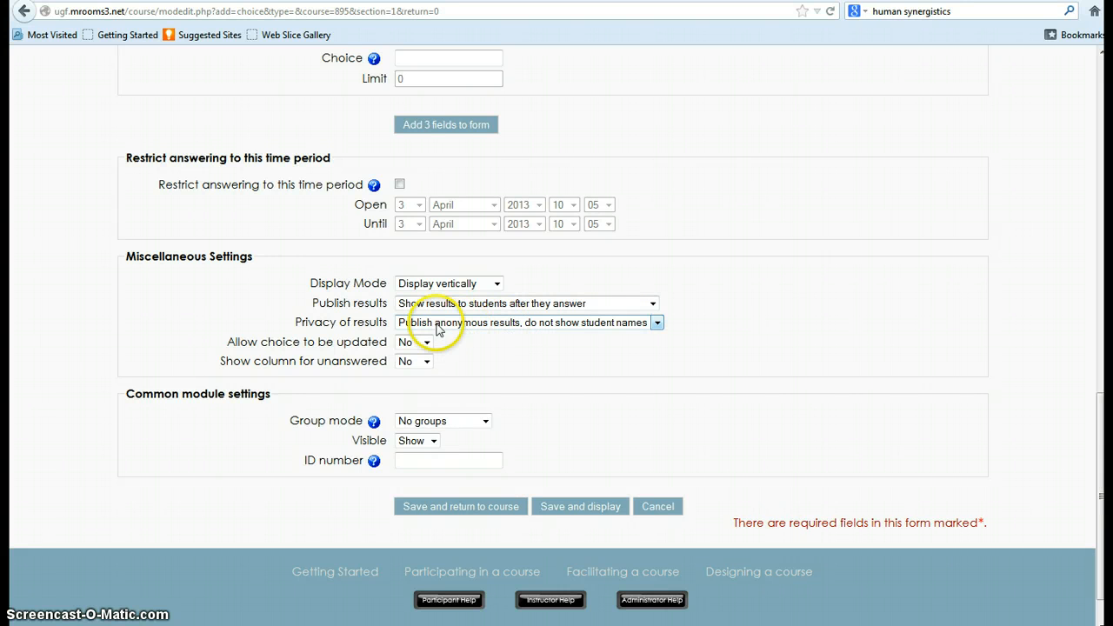
Set the privacy of results to "Publish anonymous results, do not show student names".
click(656, 323)
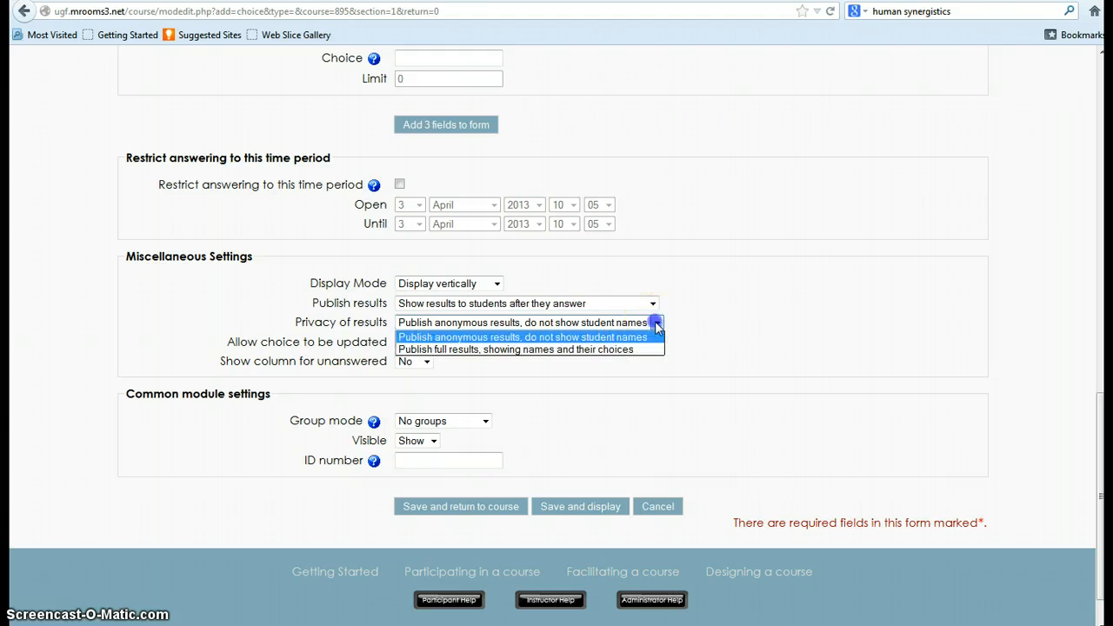
click(545, 338)
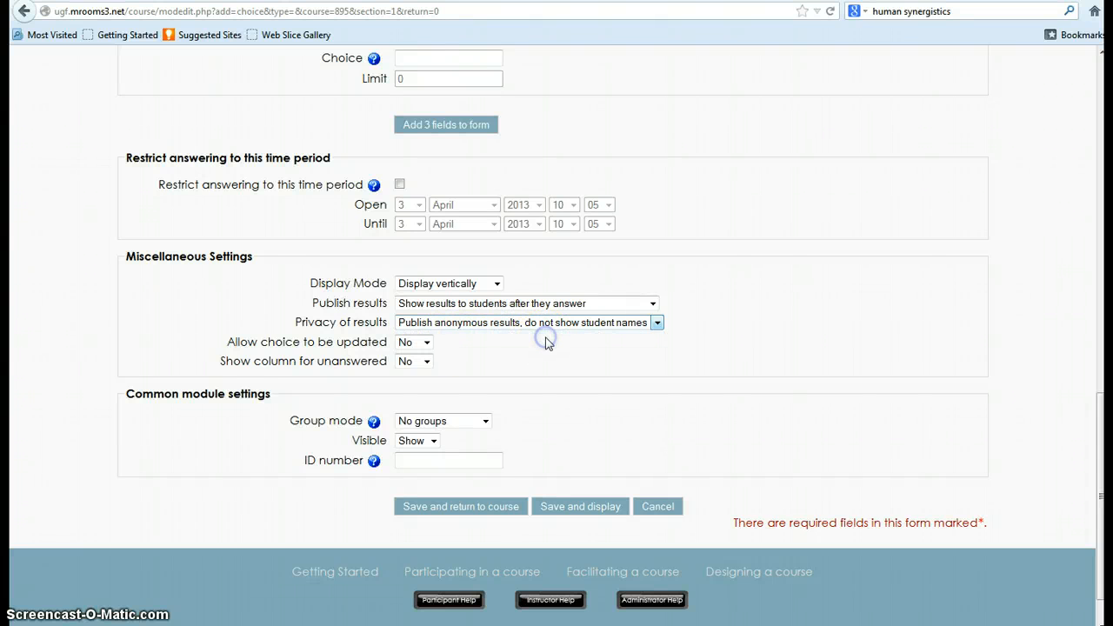
click(522, 344)
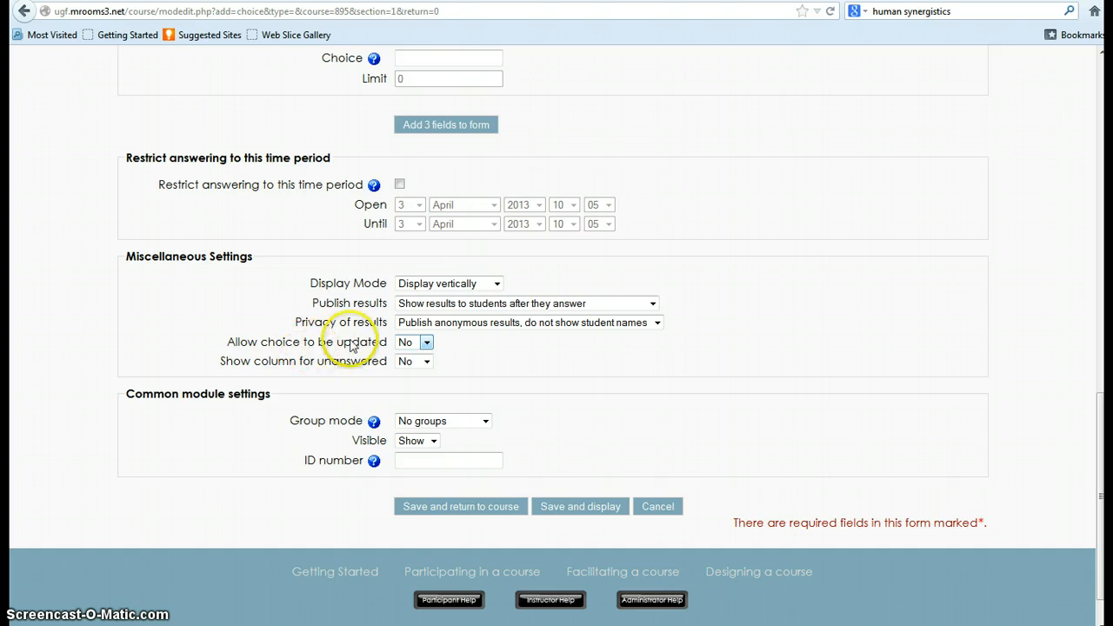
Set both "Allow choice to be updated" and "Show column for unanswered" to No.
click(426, 343)
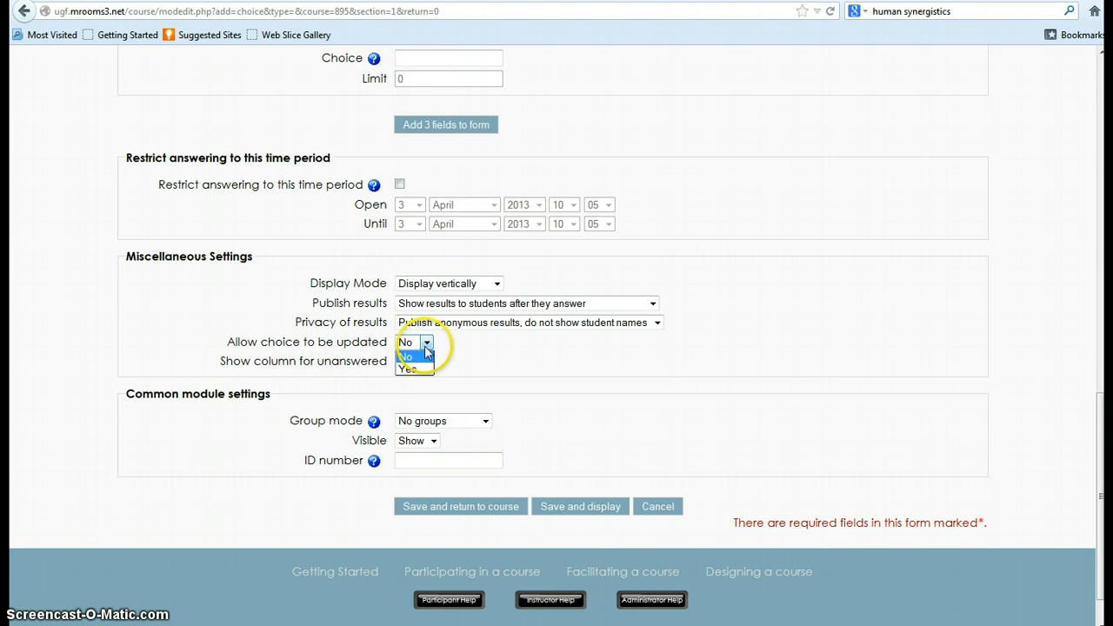
click(424, 369)
click(427, 342)
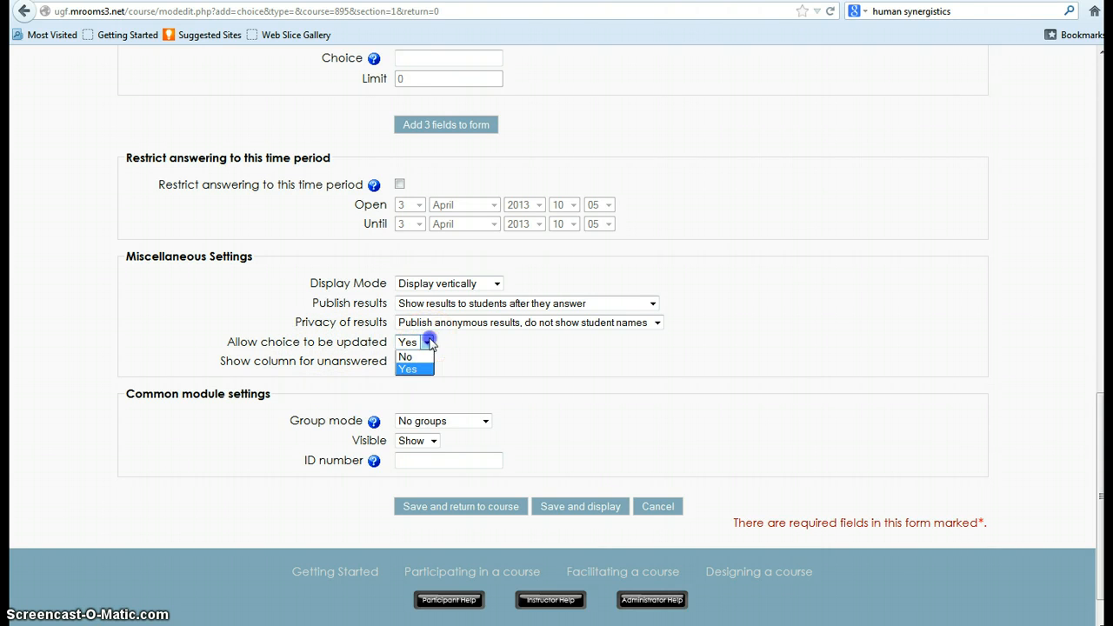
click(412, 356)
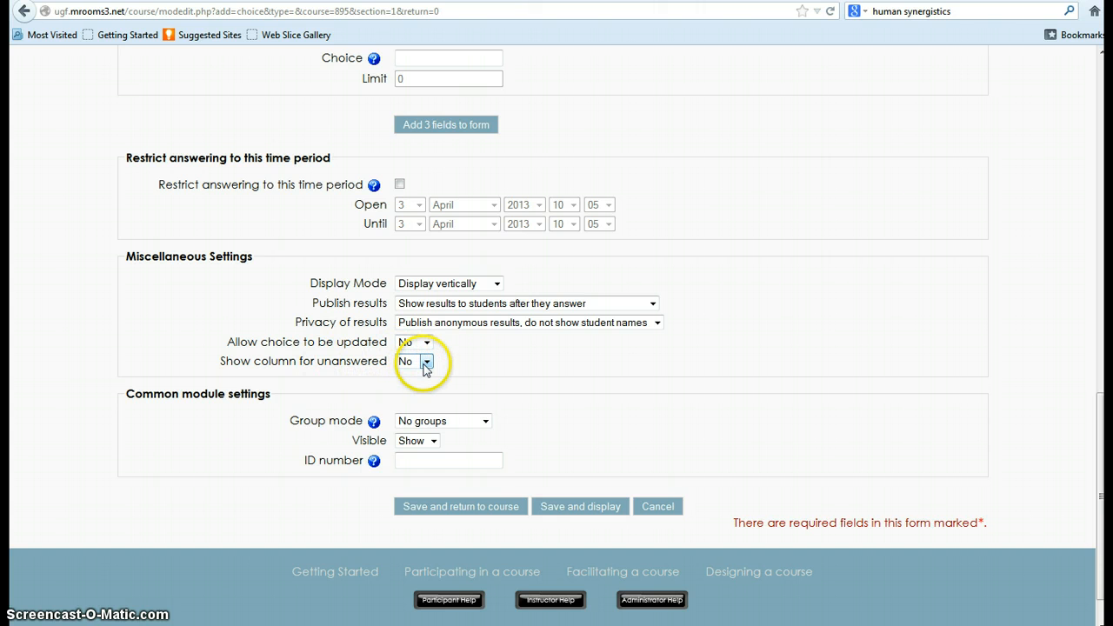
click(426, 362)
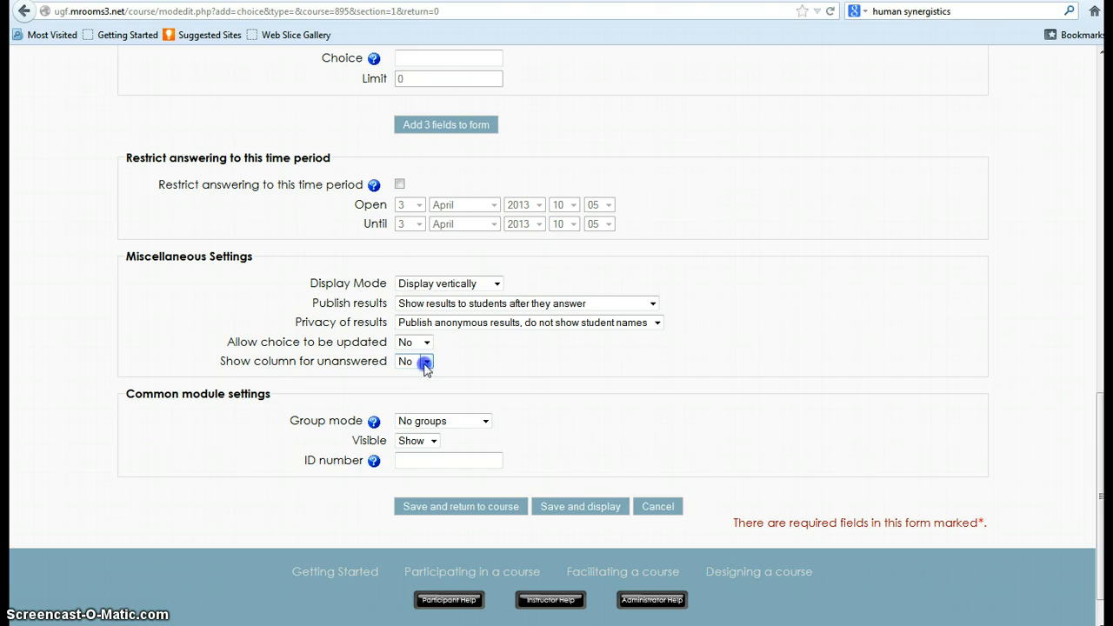
click(426, 362)
Save the math poll with no group mode and display the finished activity.
click(447, 426)
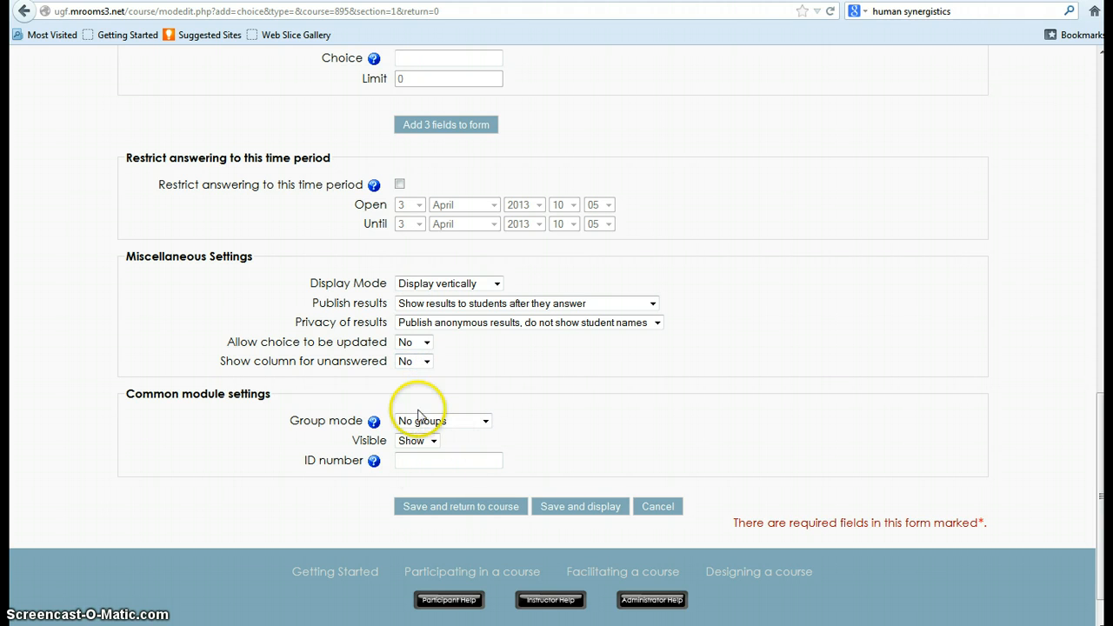
click(580, 509)
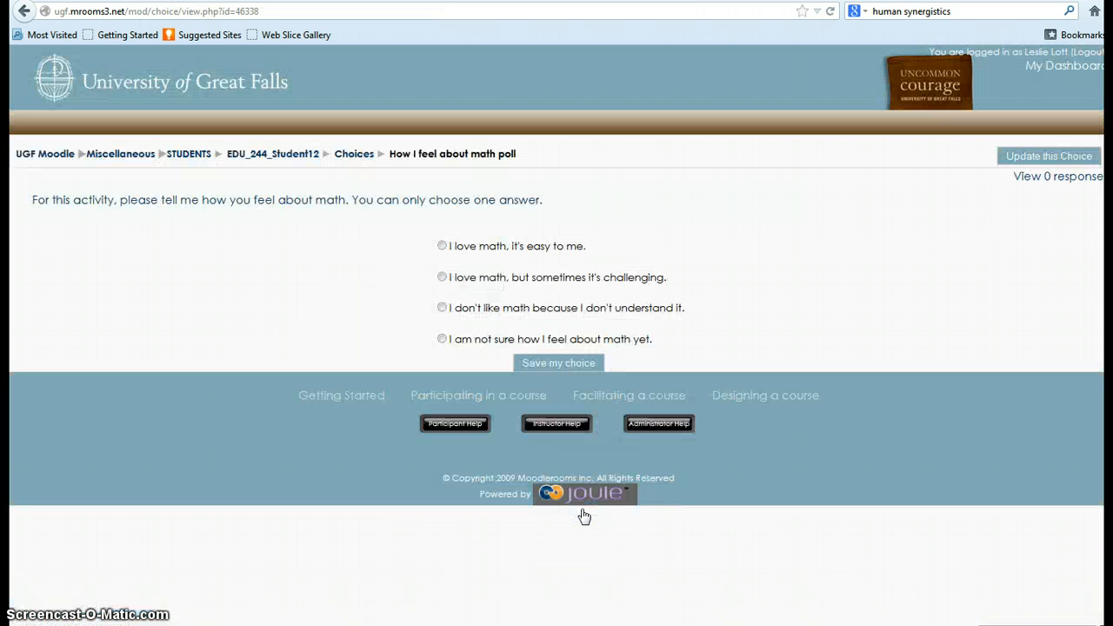
click(937, 378)
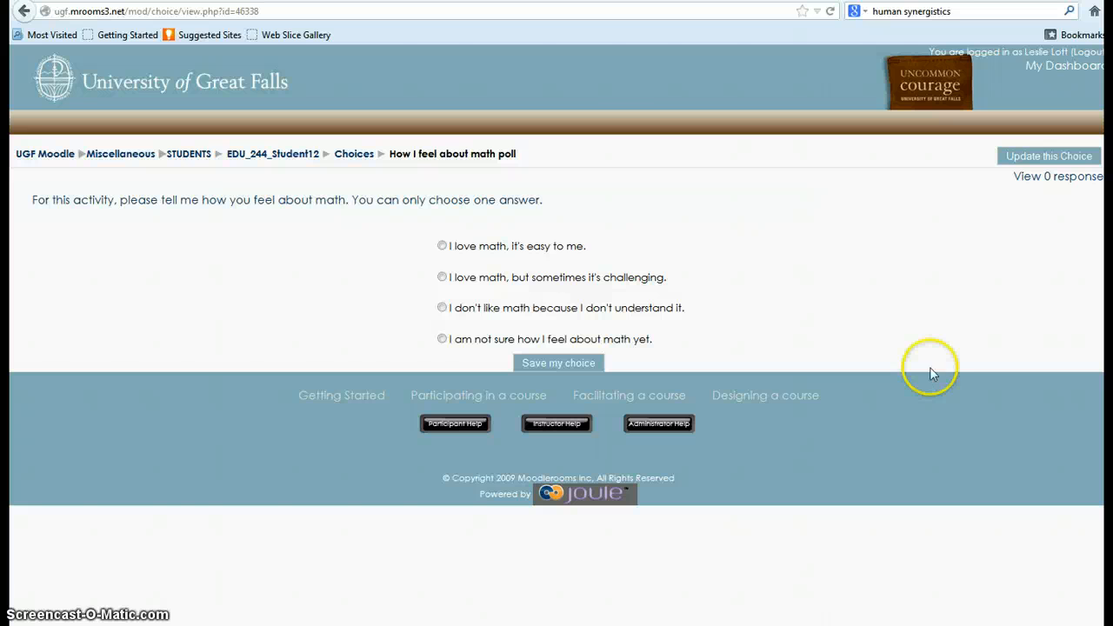
Select the full web address of the displayed poll page.
click(143, 11)
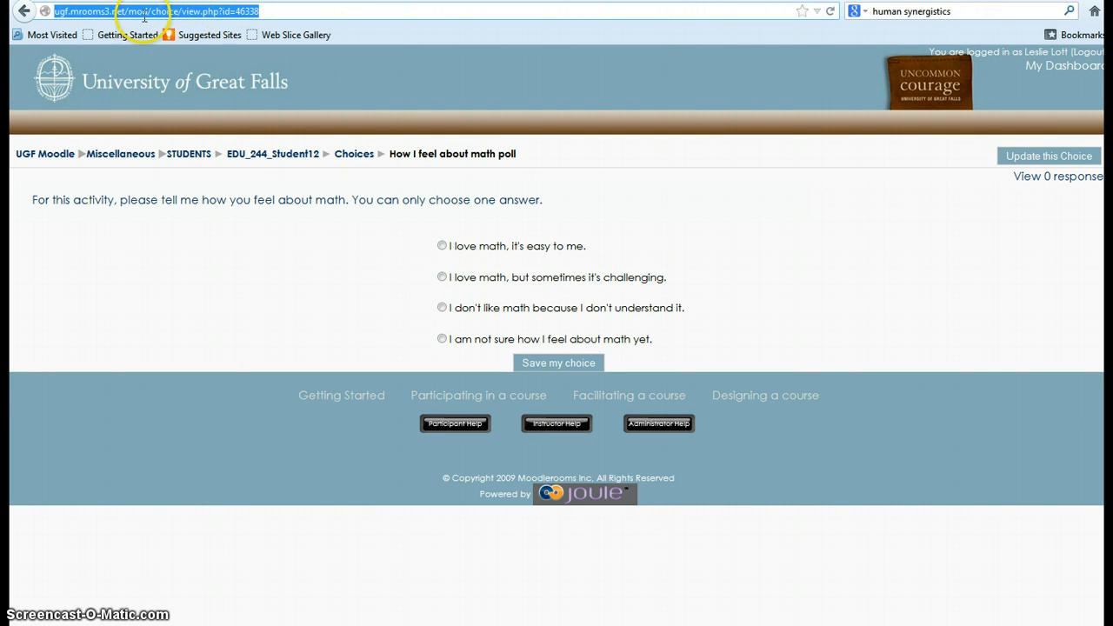